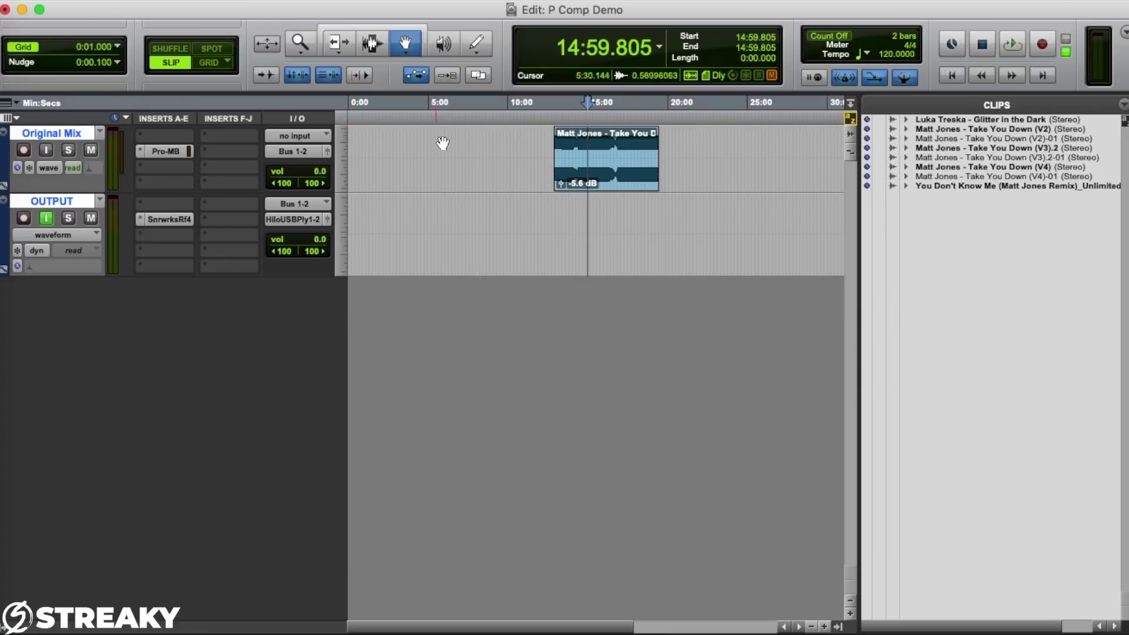
Play the Original Mix from about 15:03, open its Pro-MB insert, and stop playback
left_click(589, 118)
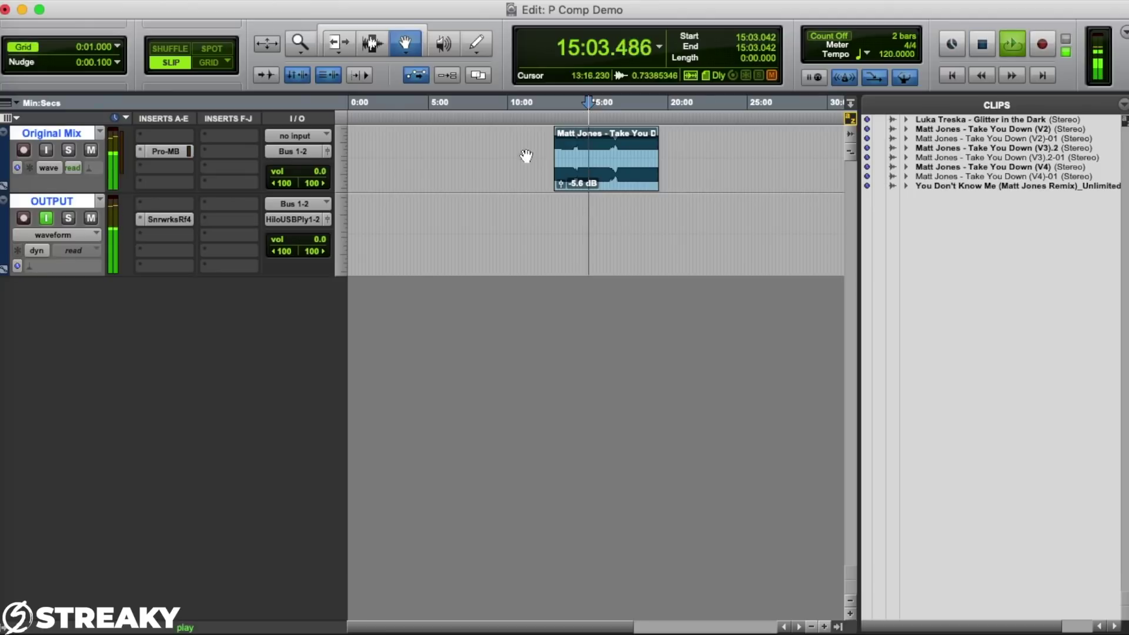
left_click(168, 153)
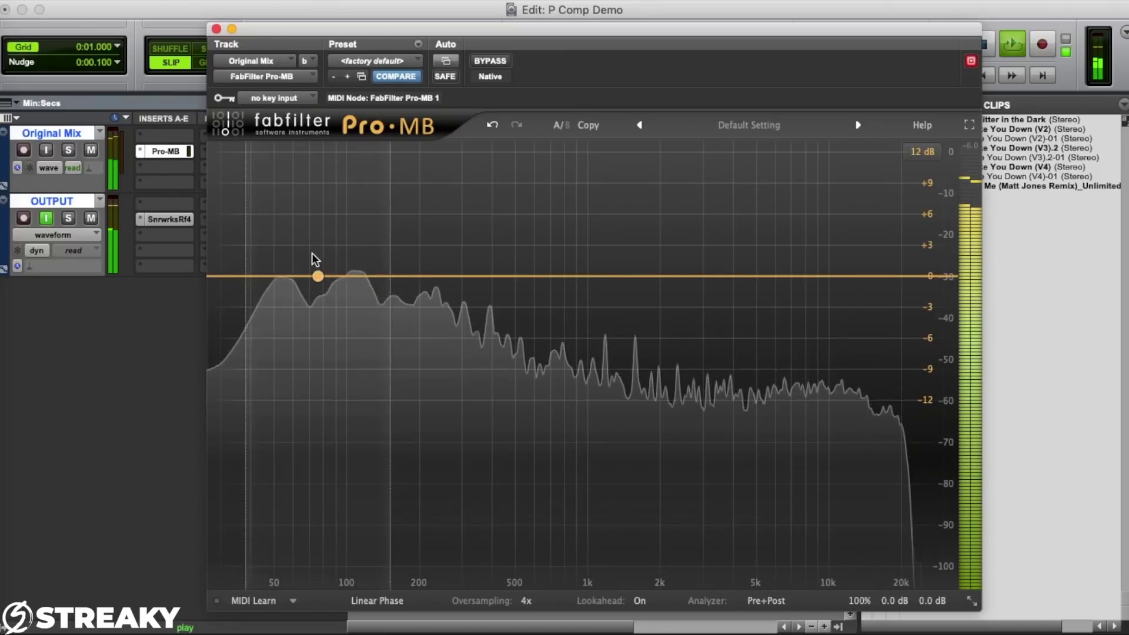
key("space")
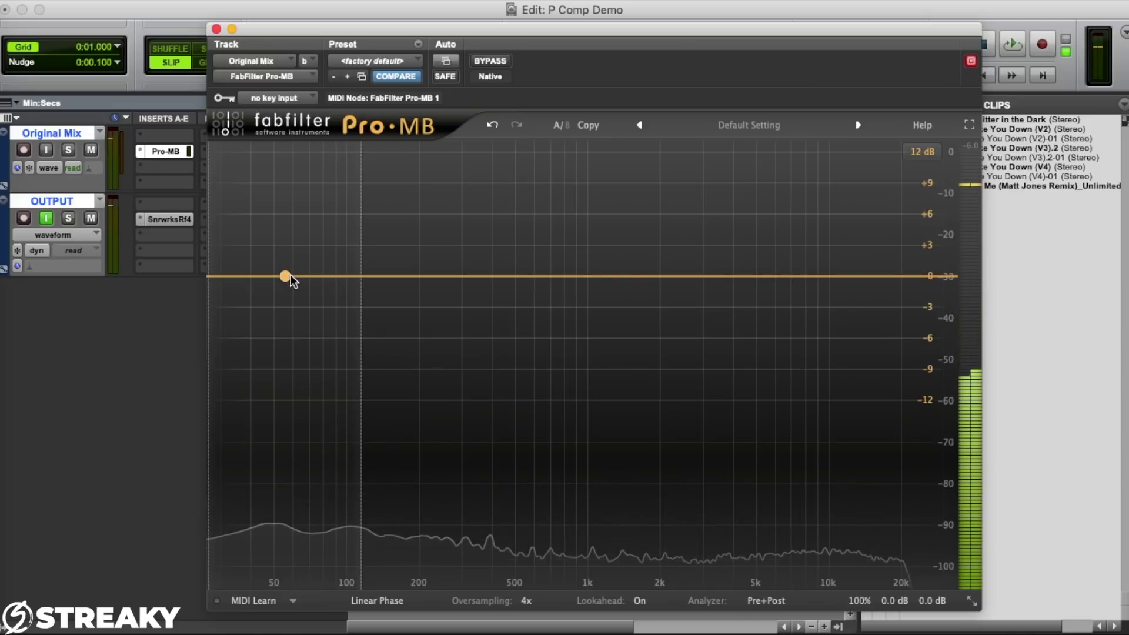
Add a low compression band with its upper crossover at about 100 Hz and adjust the band's attack
left_click(290, 274)
left_click_drag(357, 272, 340, 271)
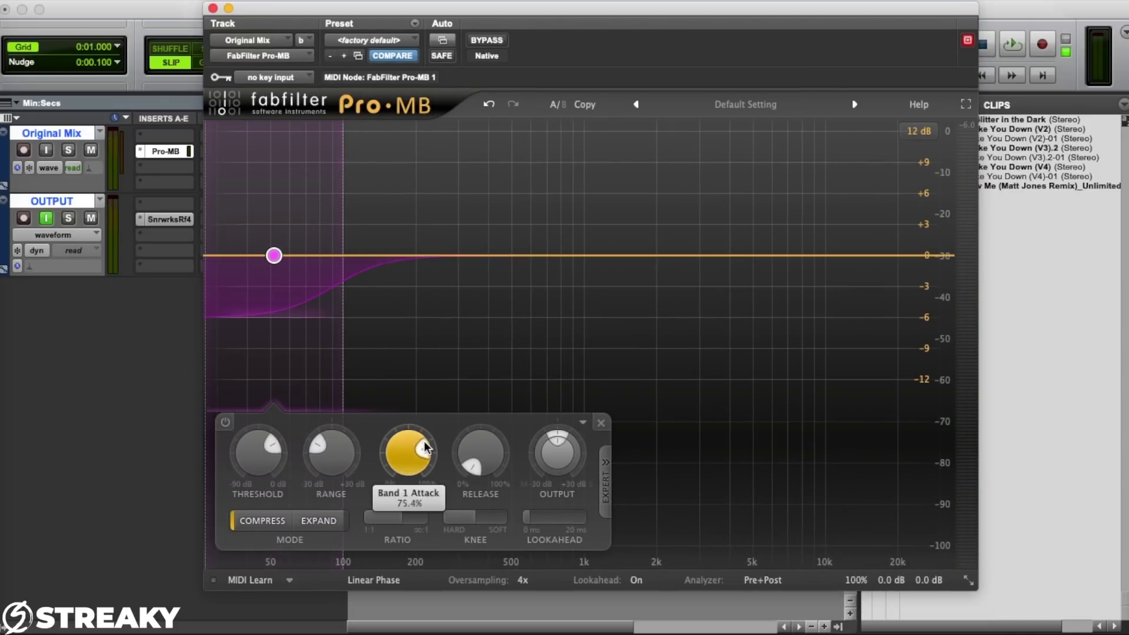
left_click_drag(424, 440, 422, 429)
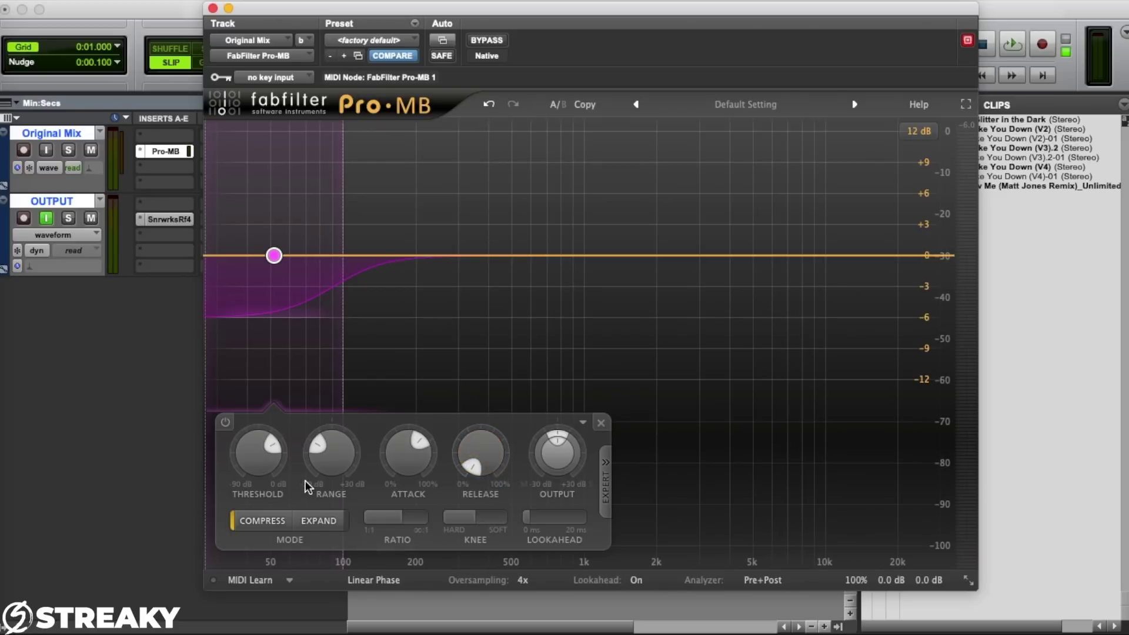
During playback, set the low band's high crossover to 101.30 Hz and its range to -9.33 dB, comparing against bypass
key("space")
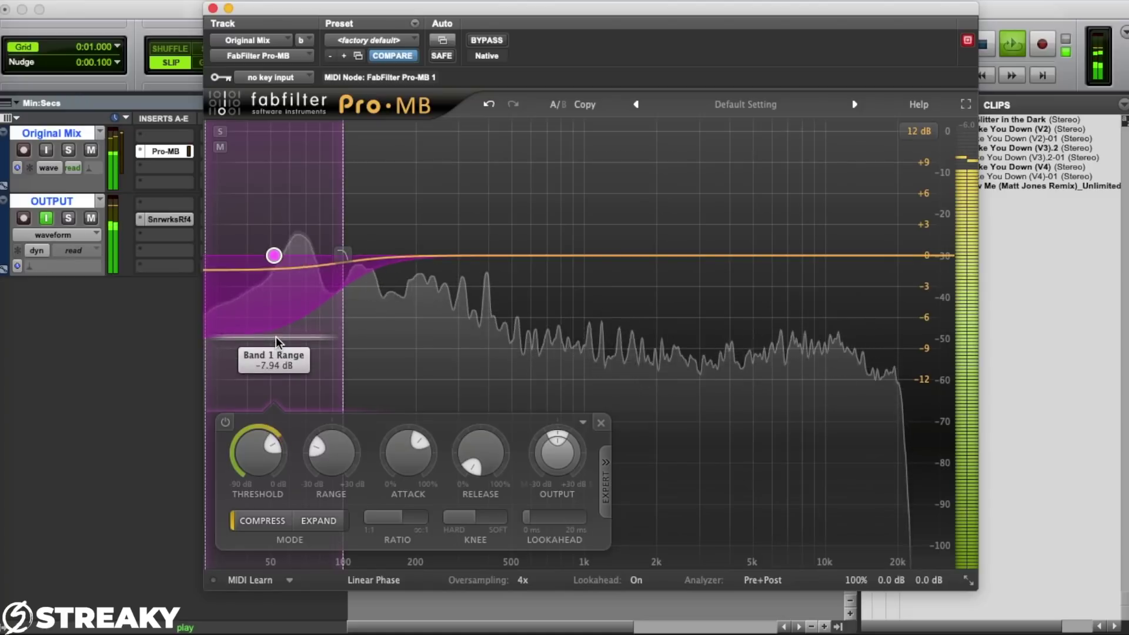
left_click_drag(342, 255, 324, 255)
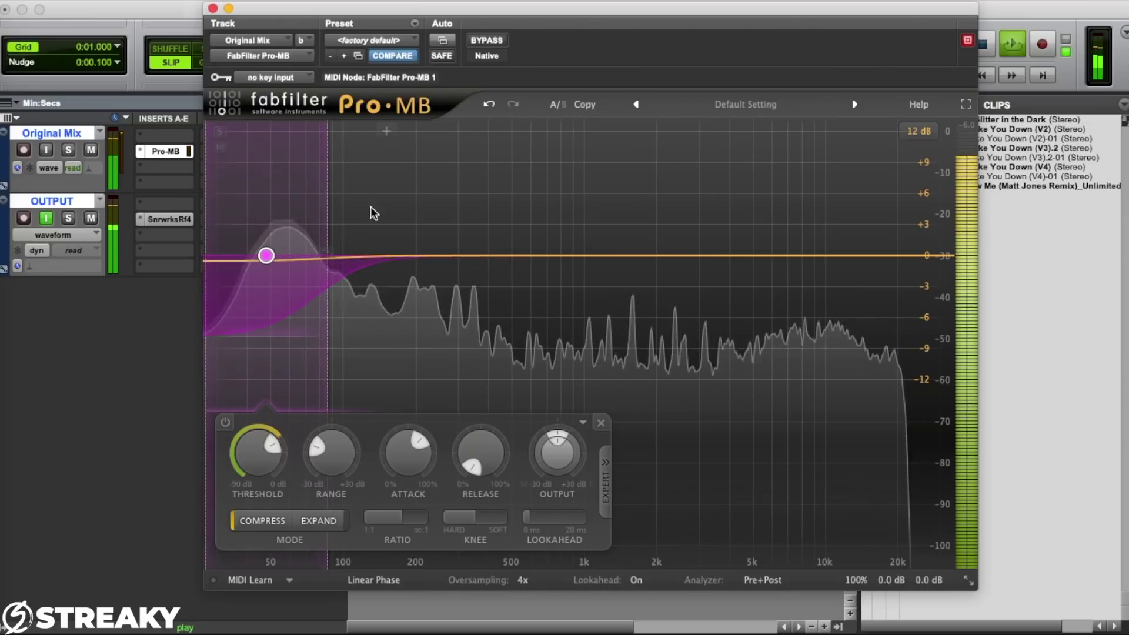
left_click(486, 40)
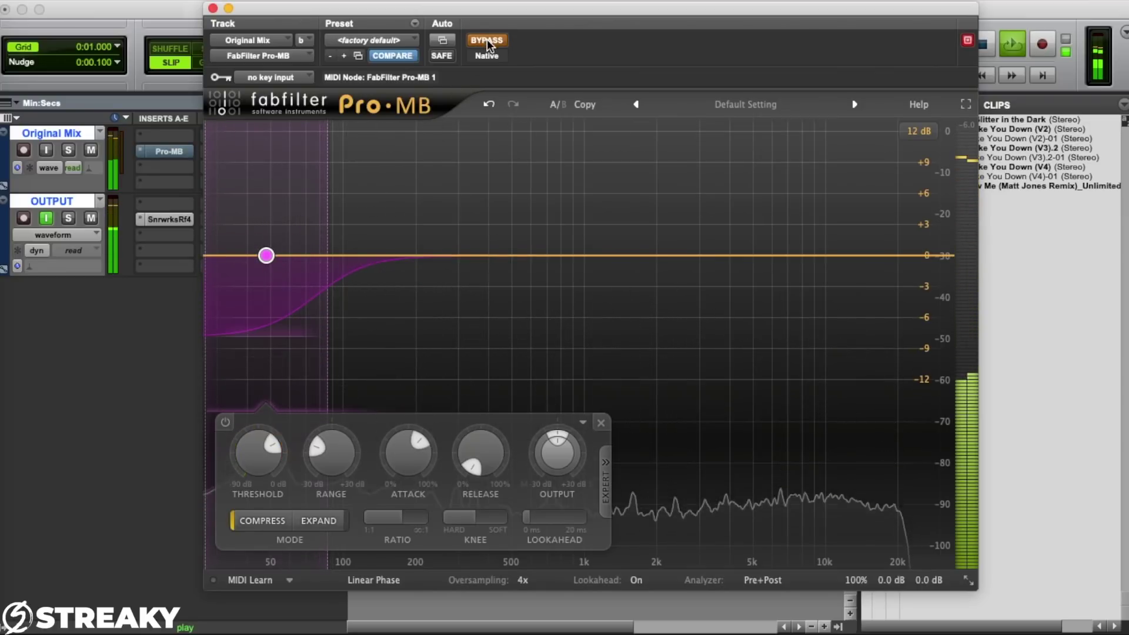
left_click(486, 40)
left_click_drag(325, 257, 340, 260)
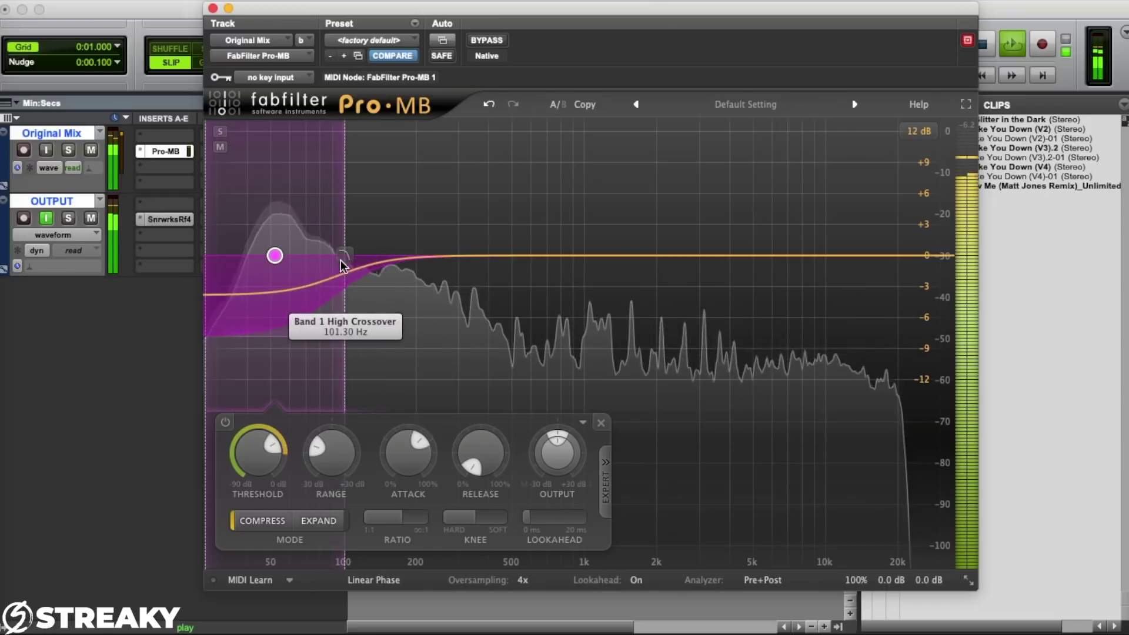
left_click_drag(274, 329, 276, 348)
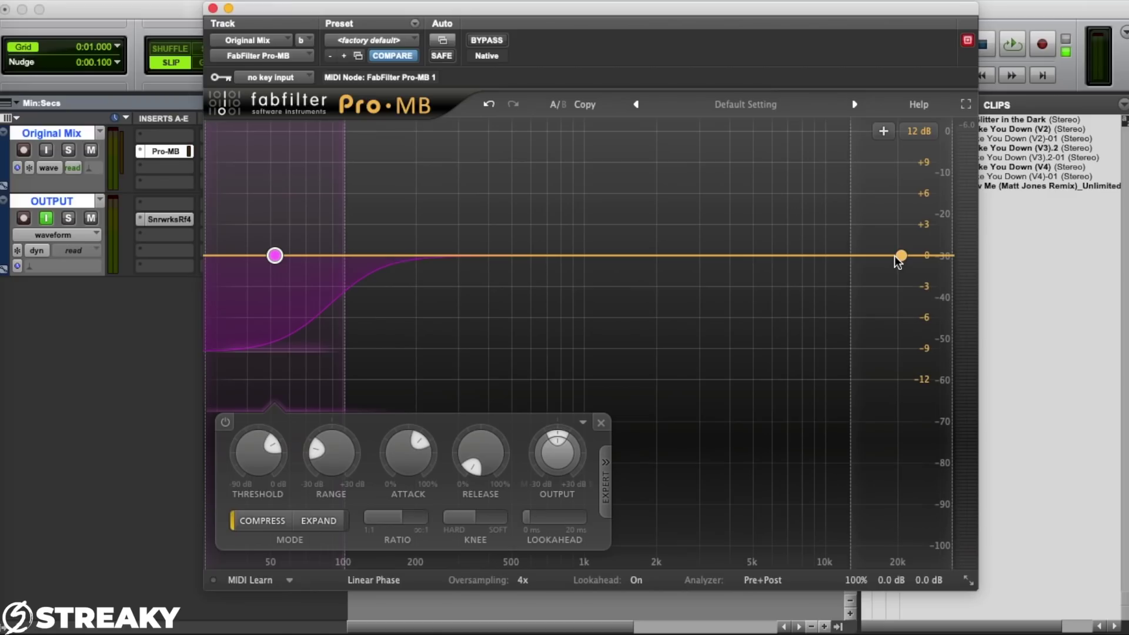
Add a high-frequency band from about 2 kHz upward and set it to Expand mode
left_click(863, 255)
left_click_drag(798, 254, 653, 255)
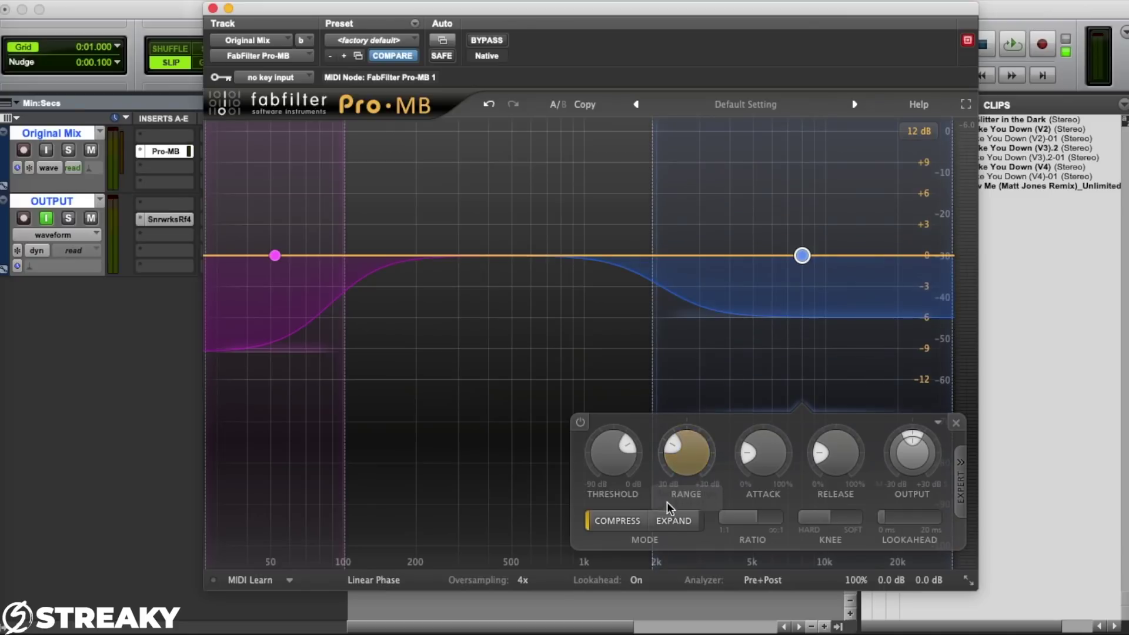
left_click(670, 522)
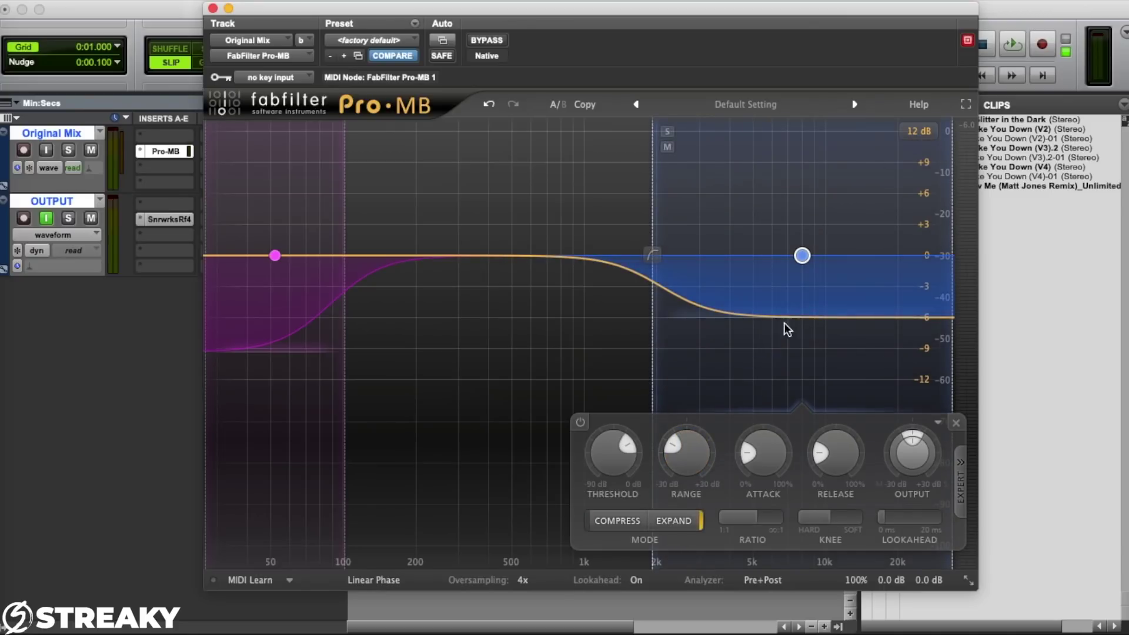
Raise the high band's range to about +9 dB and soften its low slope to about 8.3 dB/oct
left_click_drag(793, 315, 795, 163)
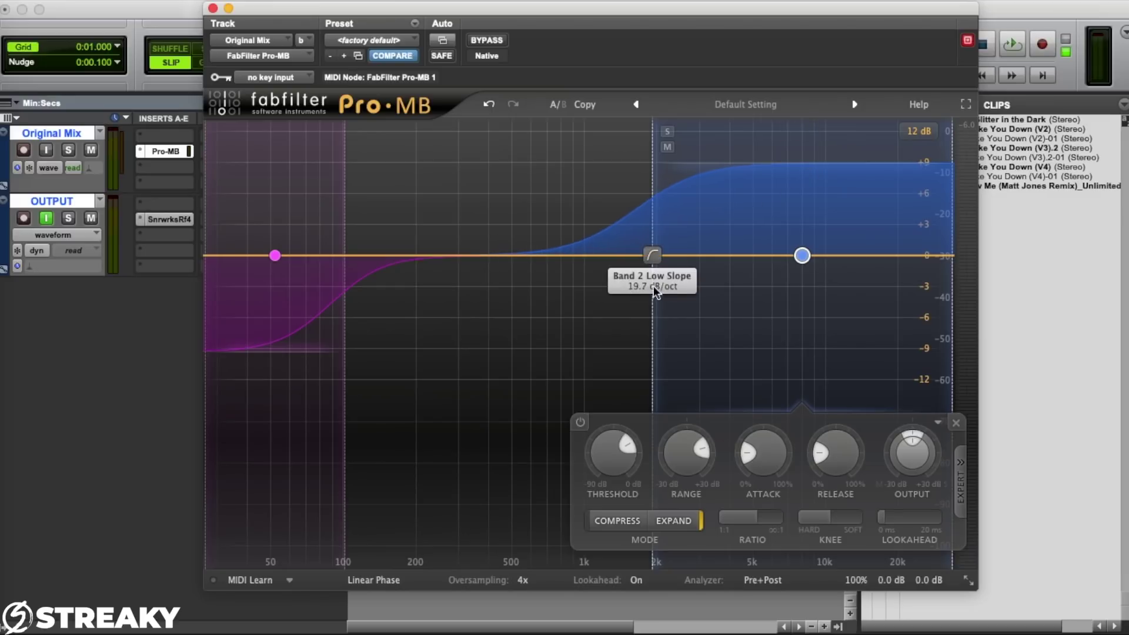
left_click_drag(653, 283, 653, 352)
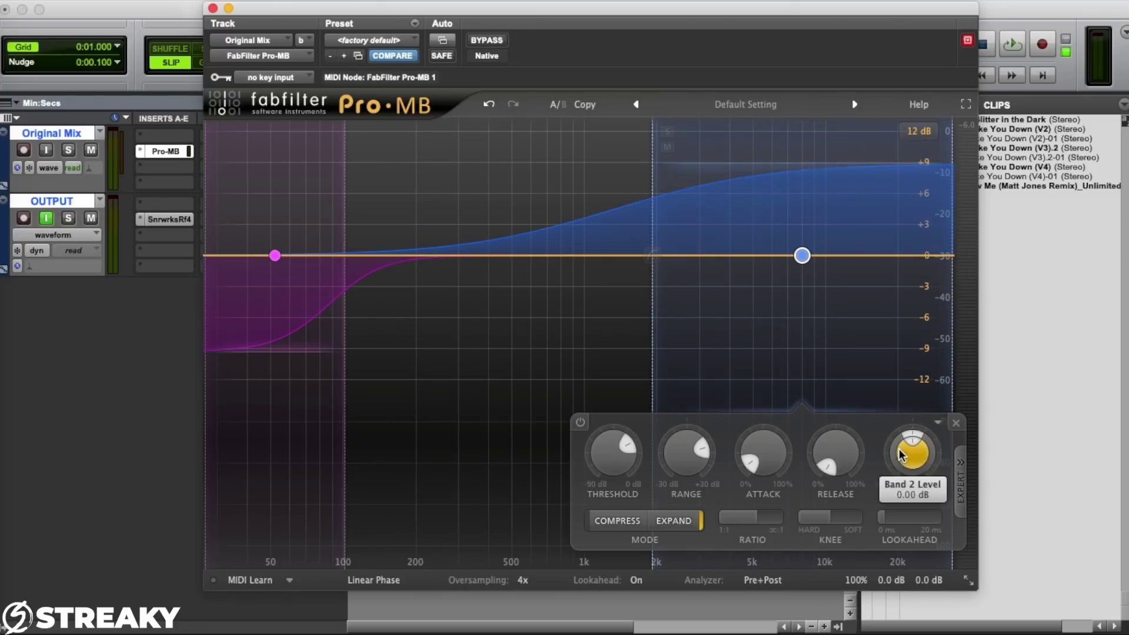
Switch the high band's side chain to Free and narrow its trigger range to the low end, about 40 to 70 Hz
left_click(960, 462)
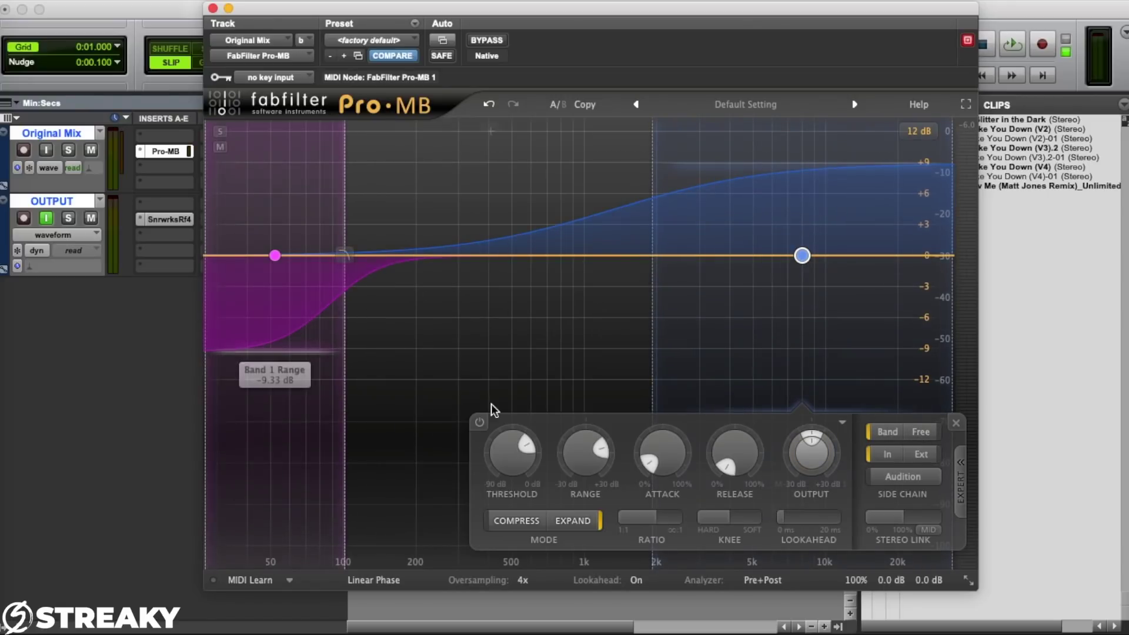
left_click(934, 435)
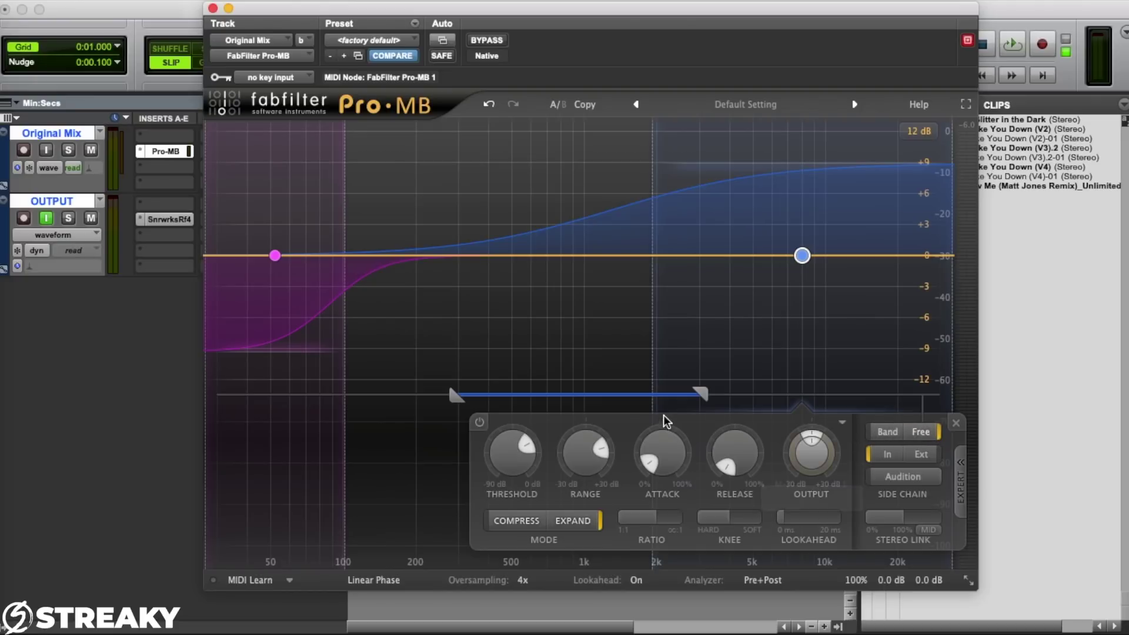
left_click_drag(600, 397, 386, 398)
left_click_drag(482, 397, 320, 395)
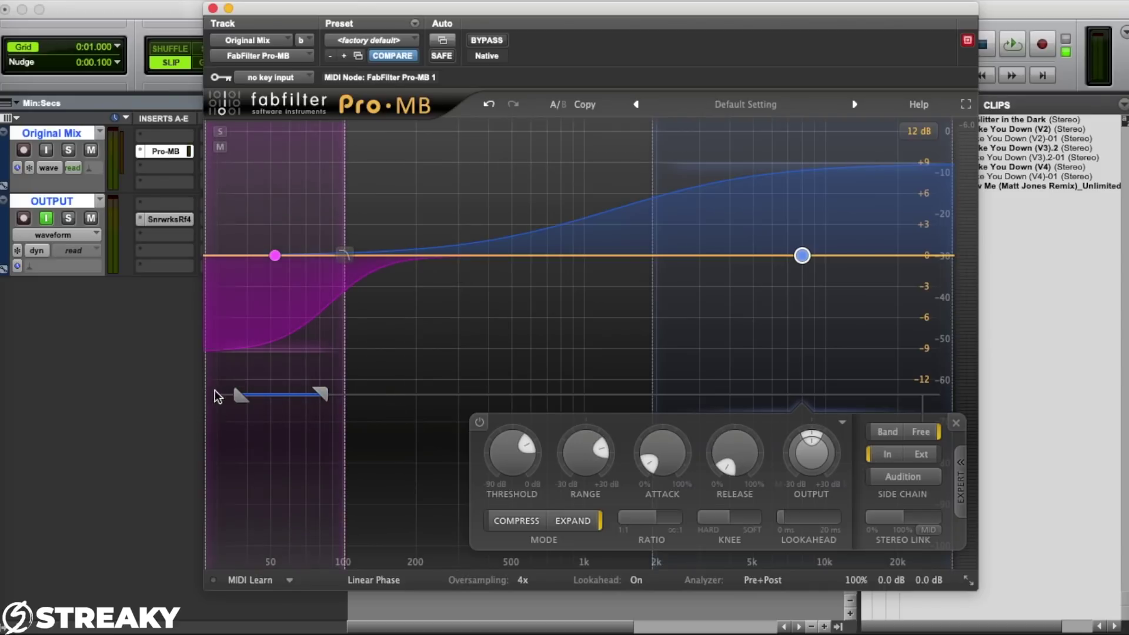
left_click_drag(320, 395, 313, 396)
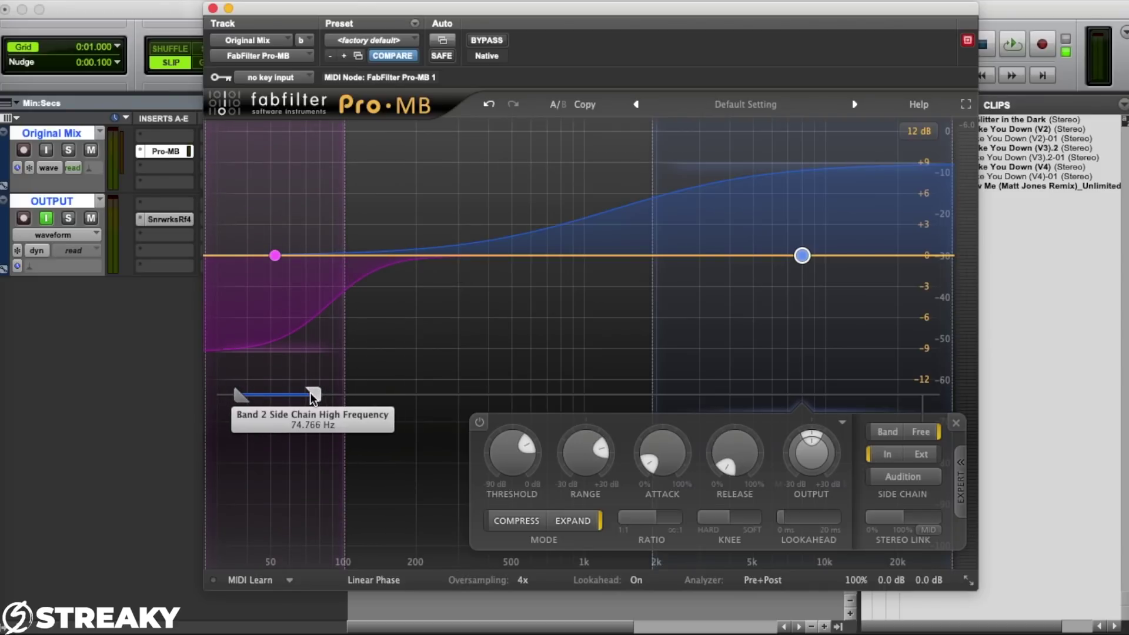
left_click_drag(312, 394, 306, 393)
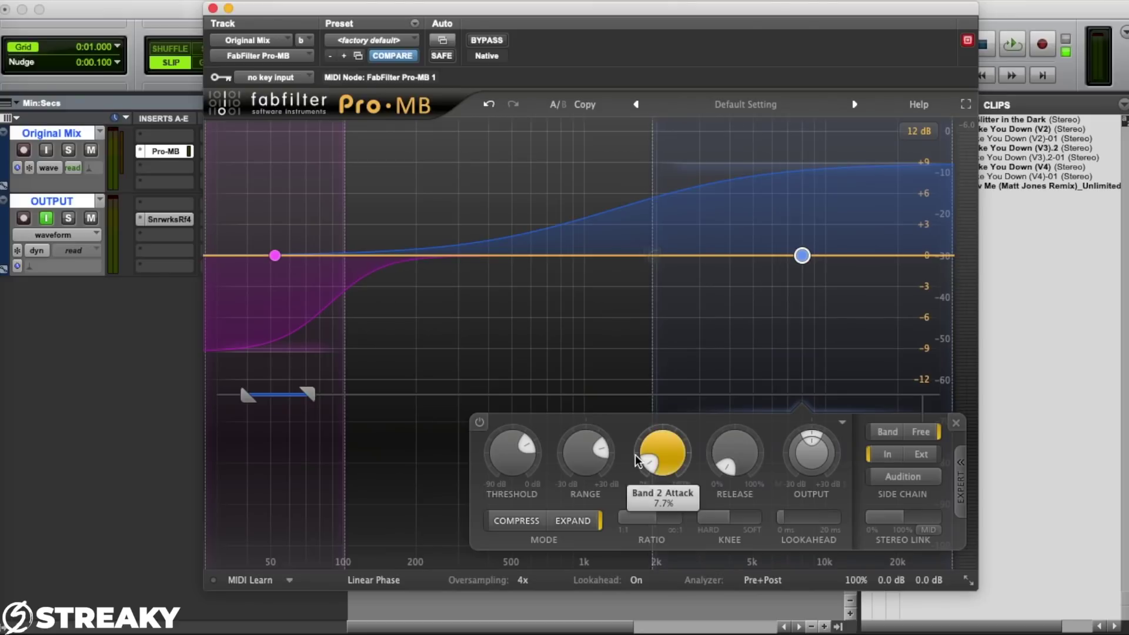
Audition the high band's side chain during playback and shift its trigger range slightly lower, then end the audition
key("space")
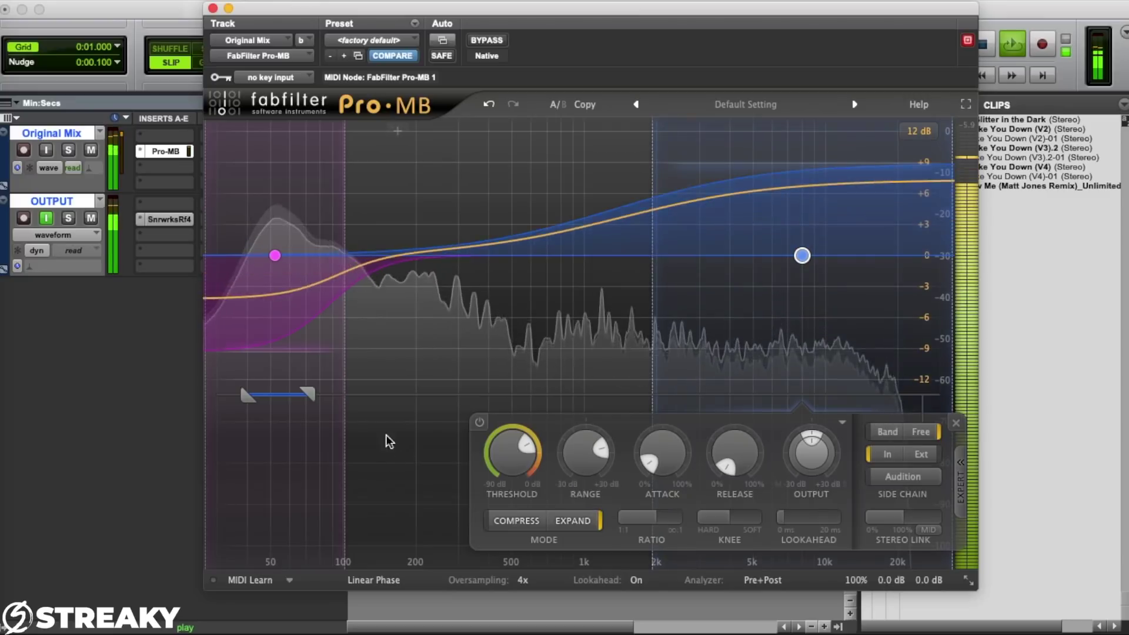
left_click(902, 476)
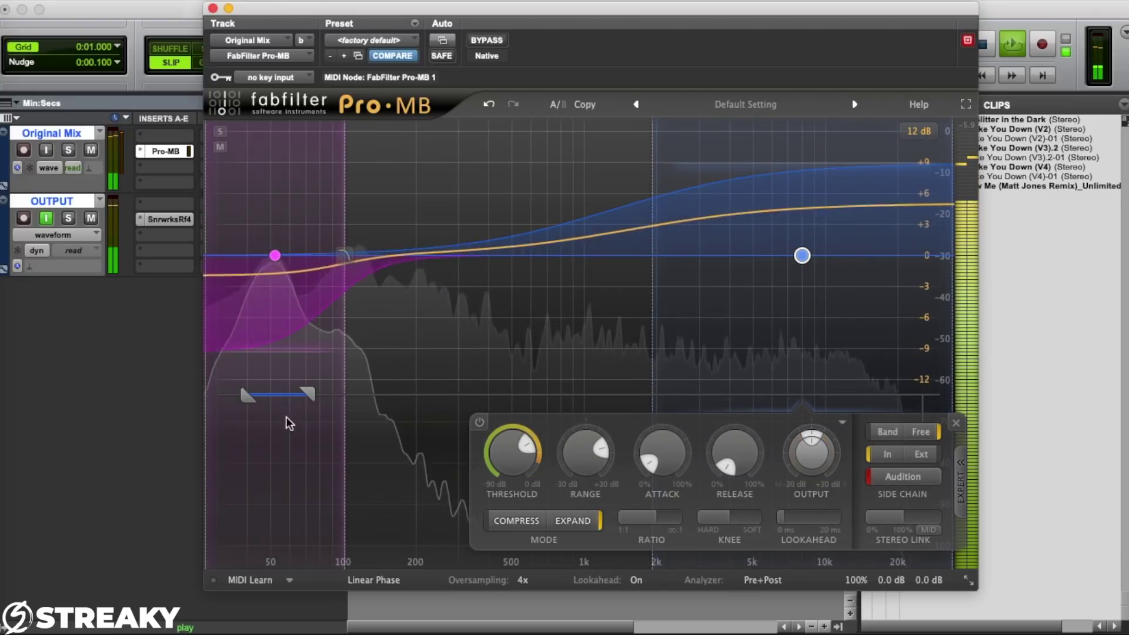
left_click_drag(282, 394, 278, 393)
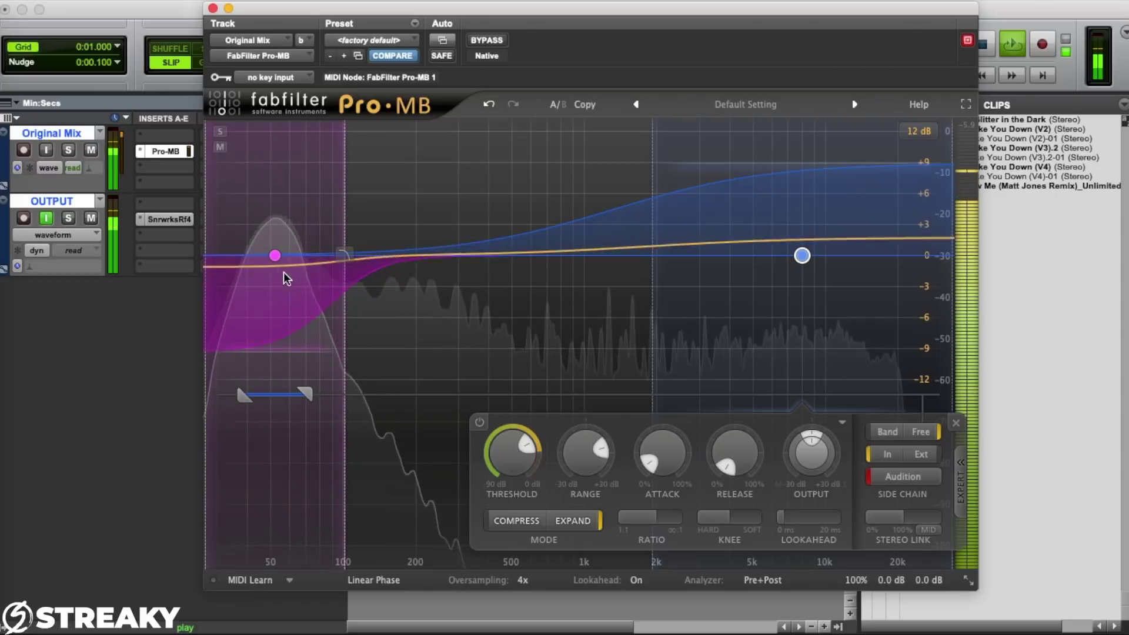
left_click(902, 476)
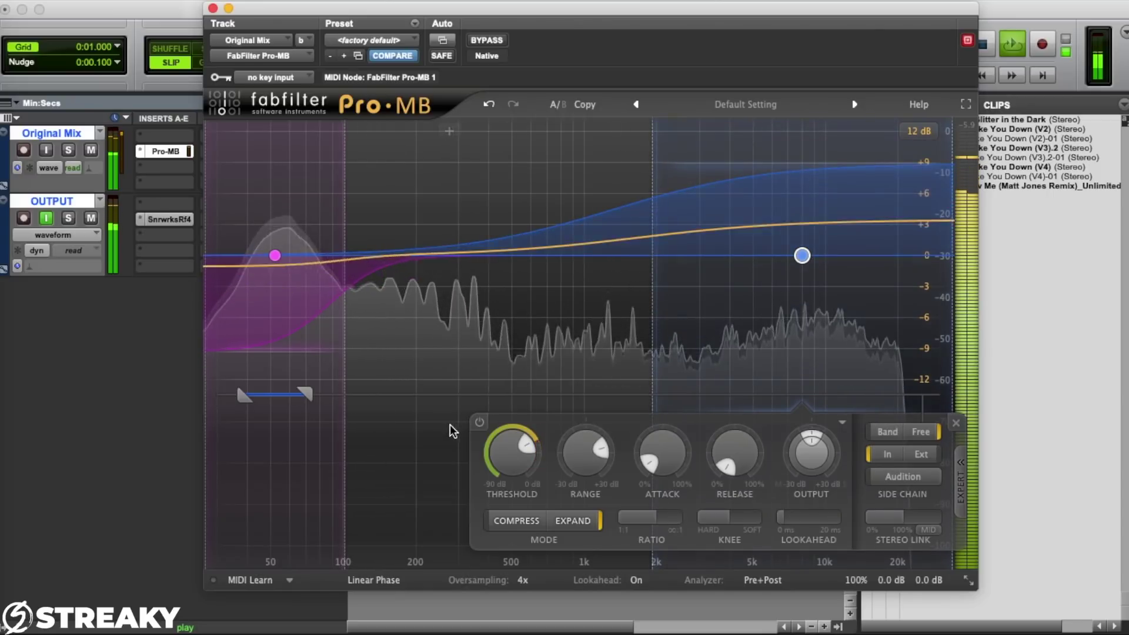
Compare the playing mix with the high band disabled and enabled, and with the whole plug-in bypassed and active
left_click(479, 422)
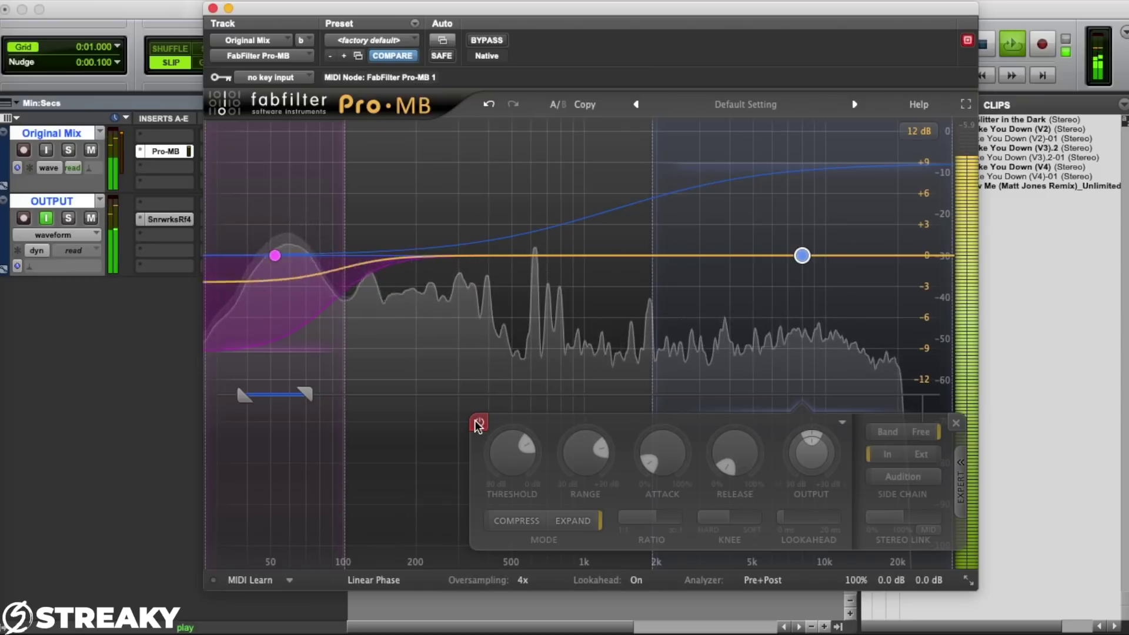
left_click(479, 422)
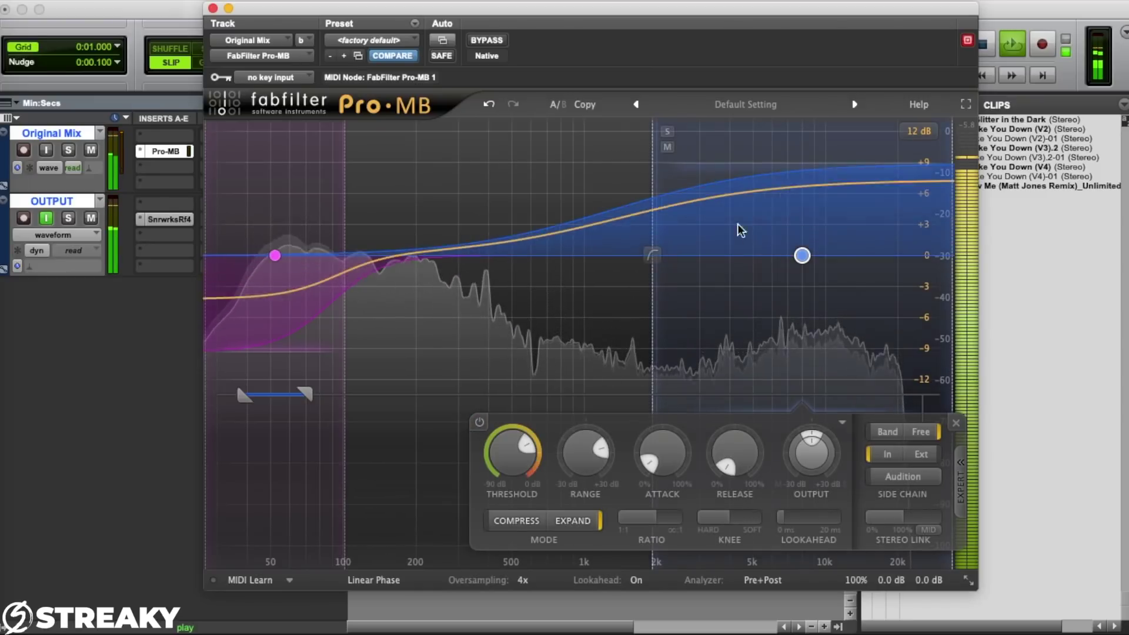
left_click(479, 422)
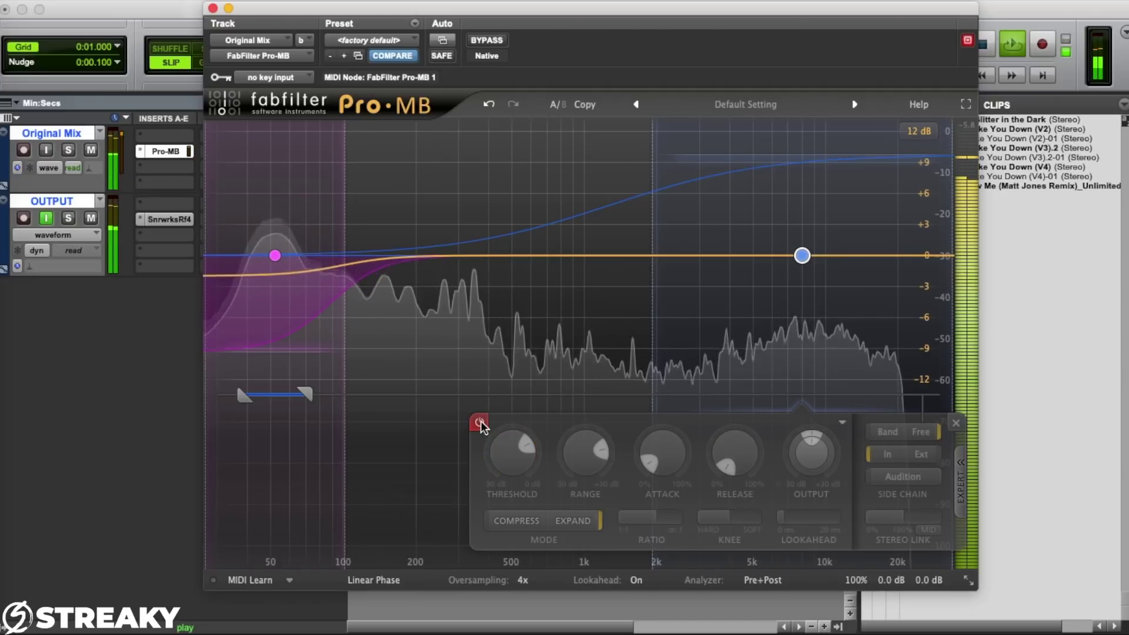
left_click(479, 423)
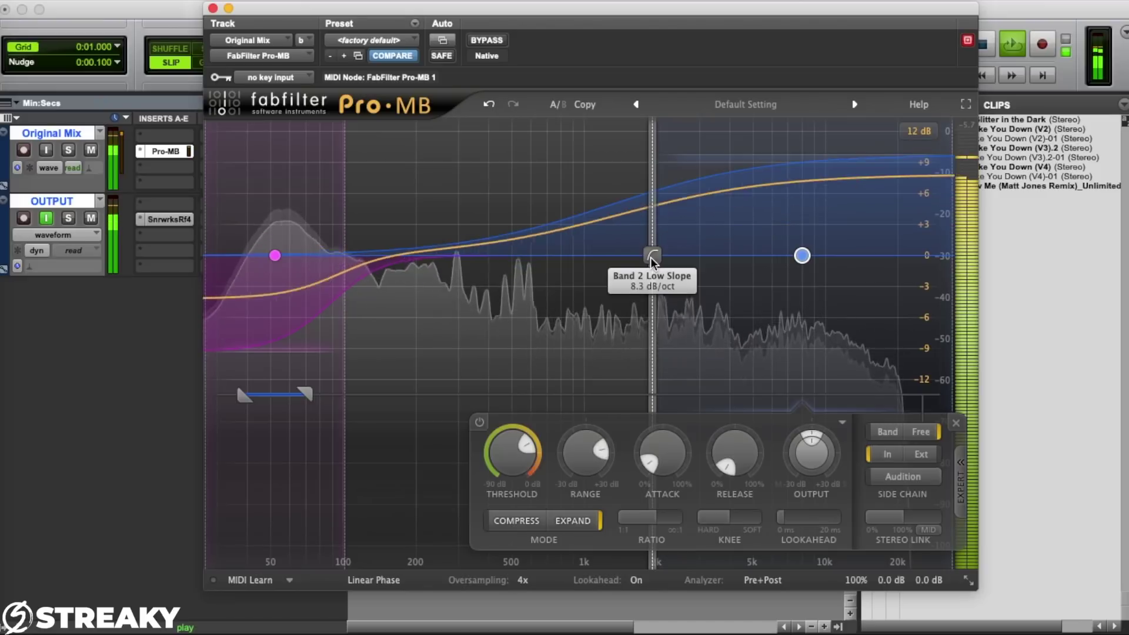
left_click(488, 42)
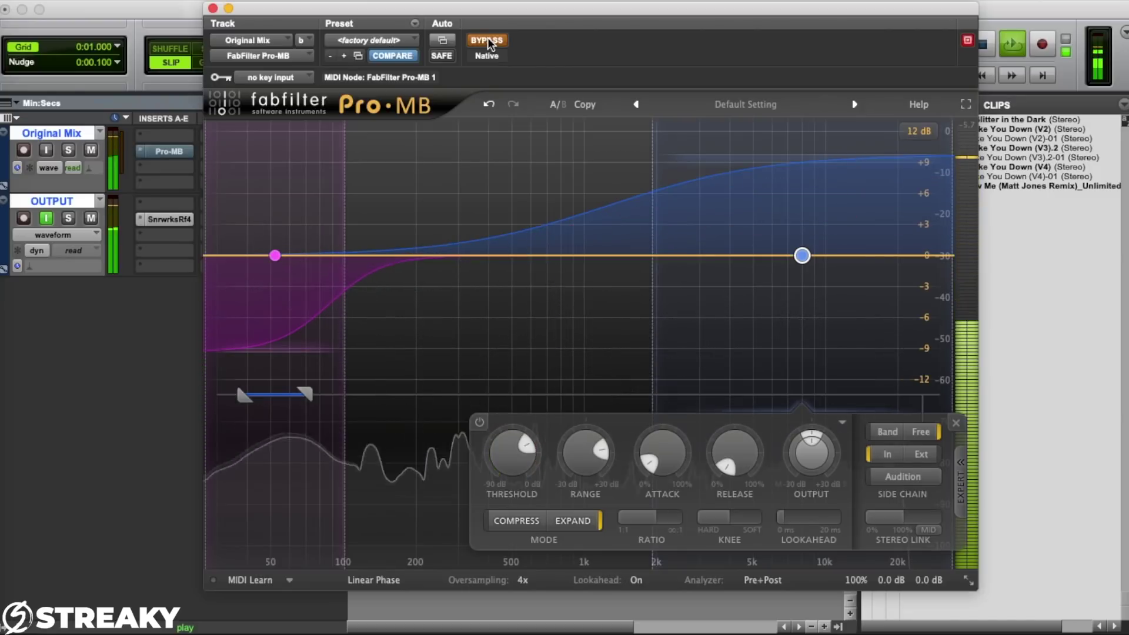
left_click(488, 41)
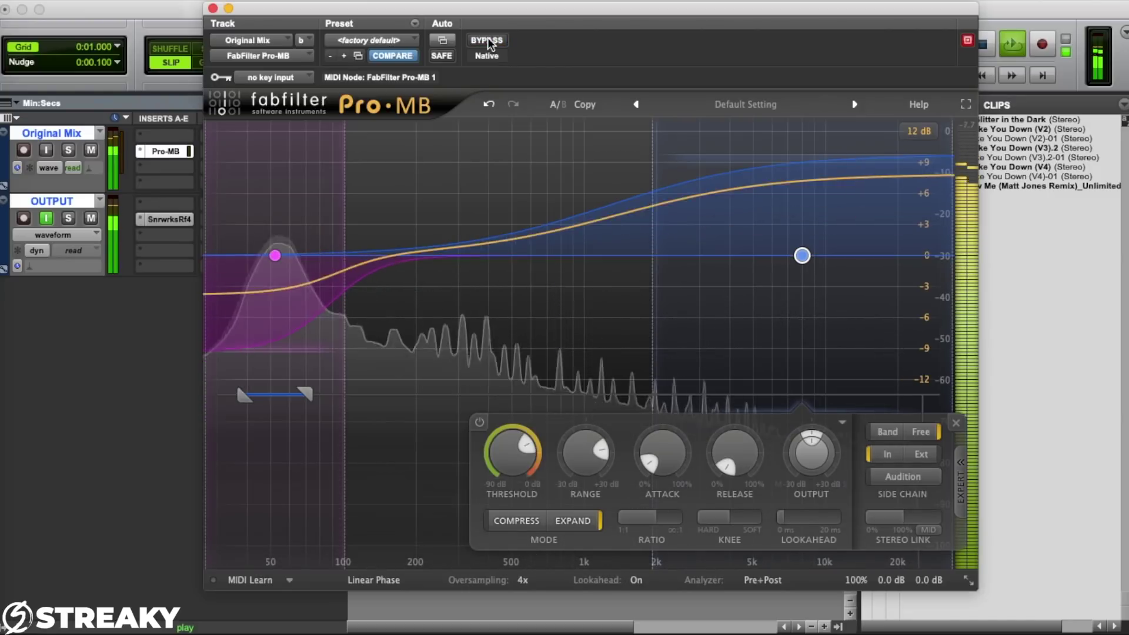
Lower the high band's range to about +8 dB and compare the result against the bypassed plug-in
left_click_drag(694, 181, 736, 186)
left_click(481, 42)
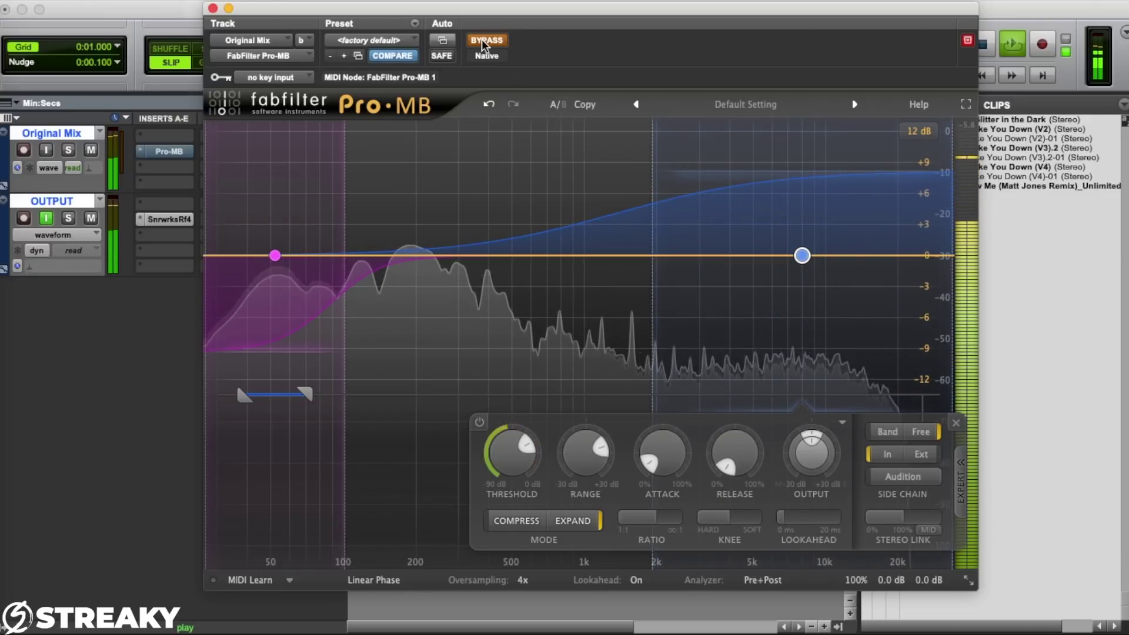
left_click(486, 41)
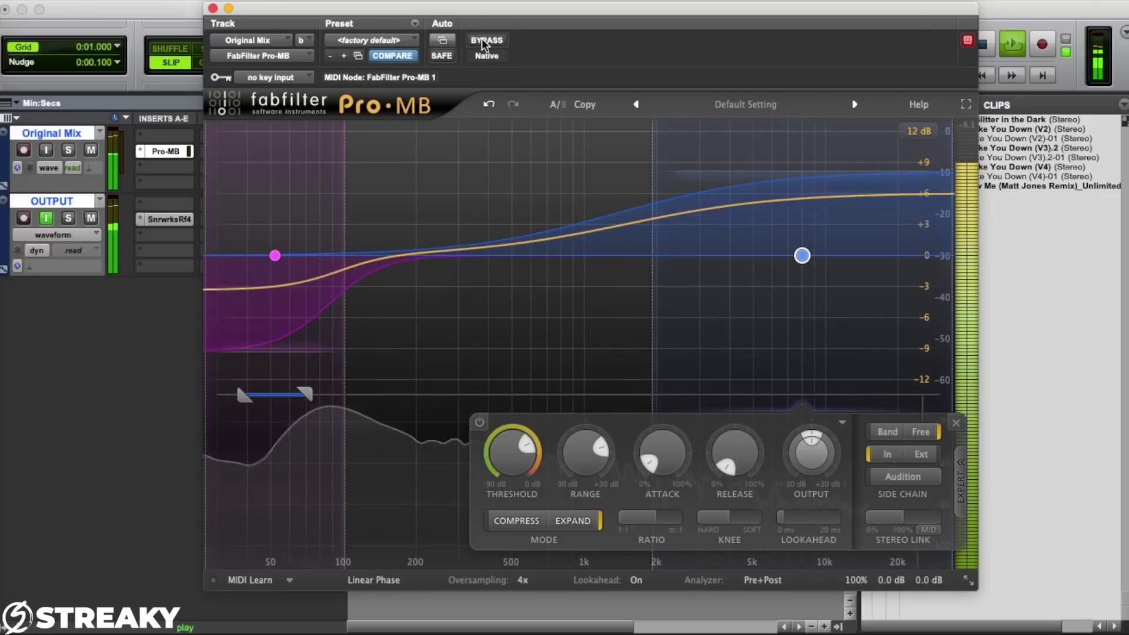